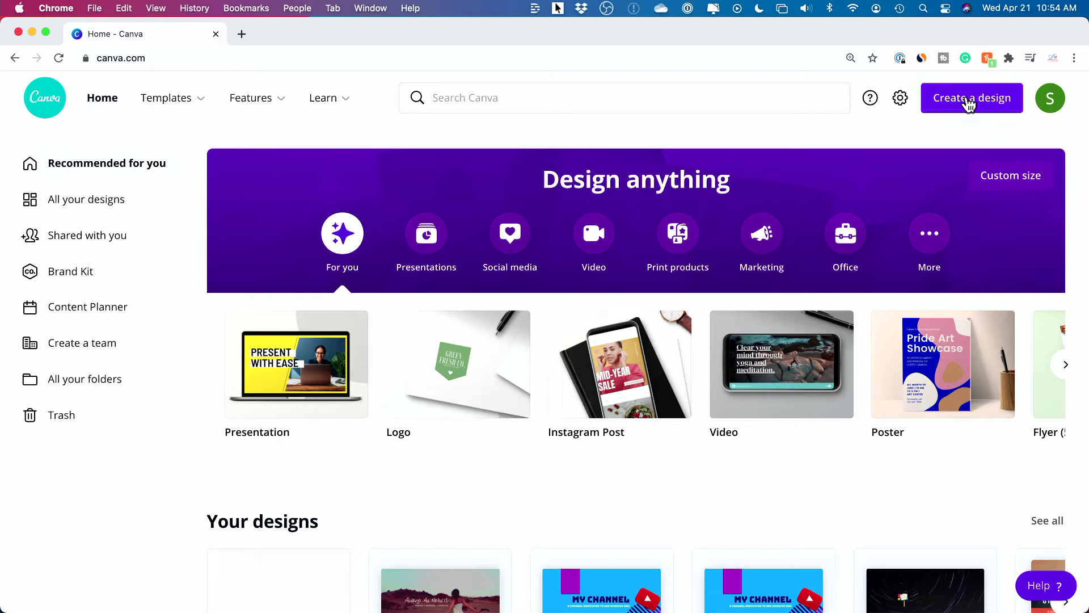
Create an Instagram Post from the DELICIOUS pineapple-juice template and bring up its sharing options
left_click(968, 106)
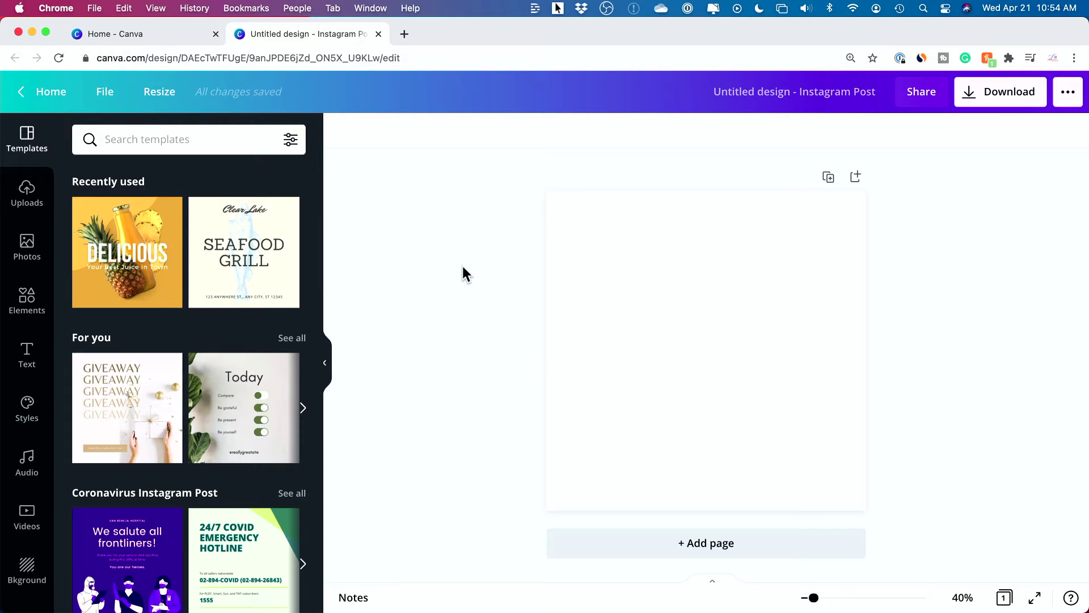
left_click(146, 233)
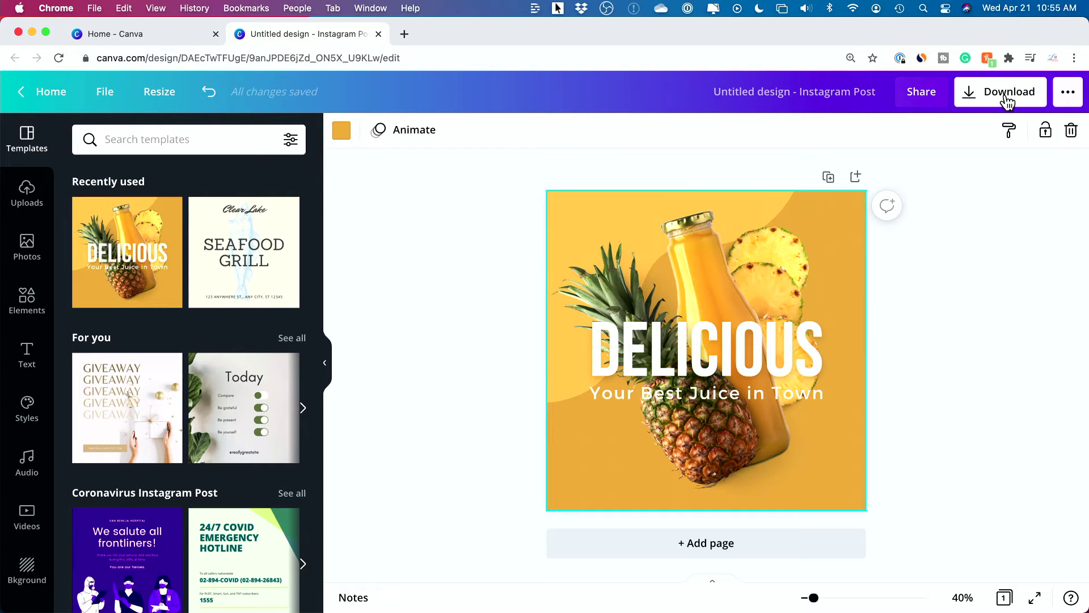
left_click(1069, 96)
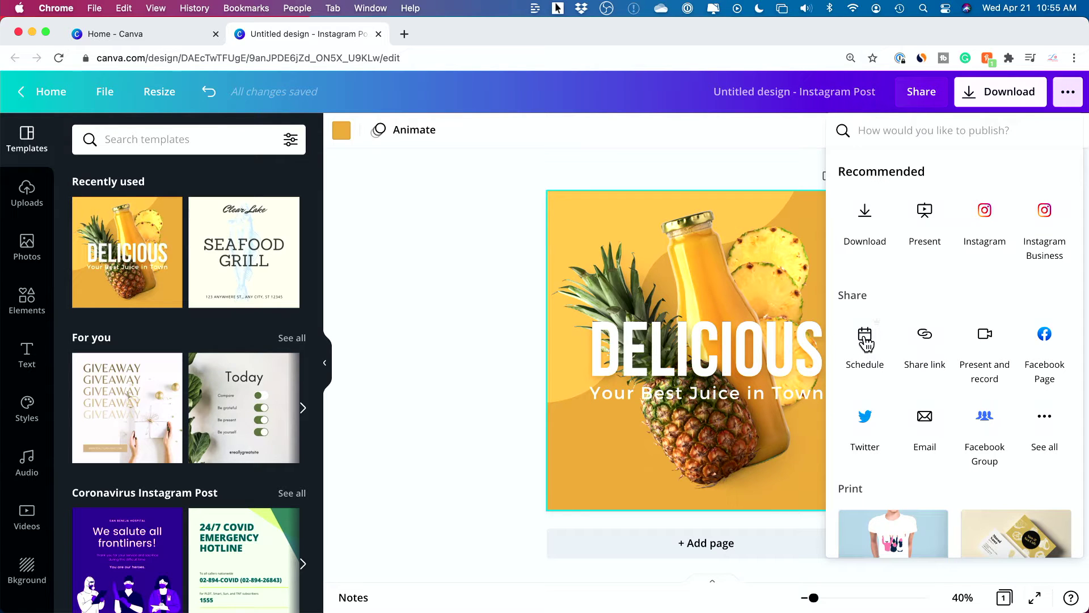
Schedule the DELICIOUS post for Thursday, April 22, 11:55 AM, then show the platform list
left_click(865, 340)
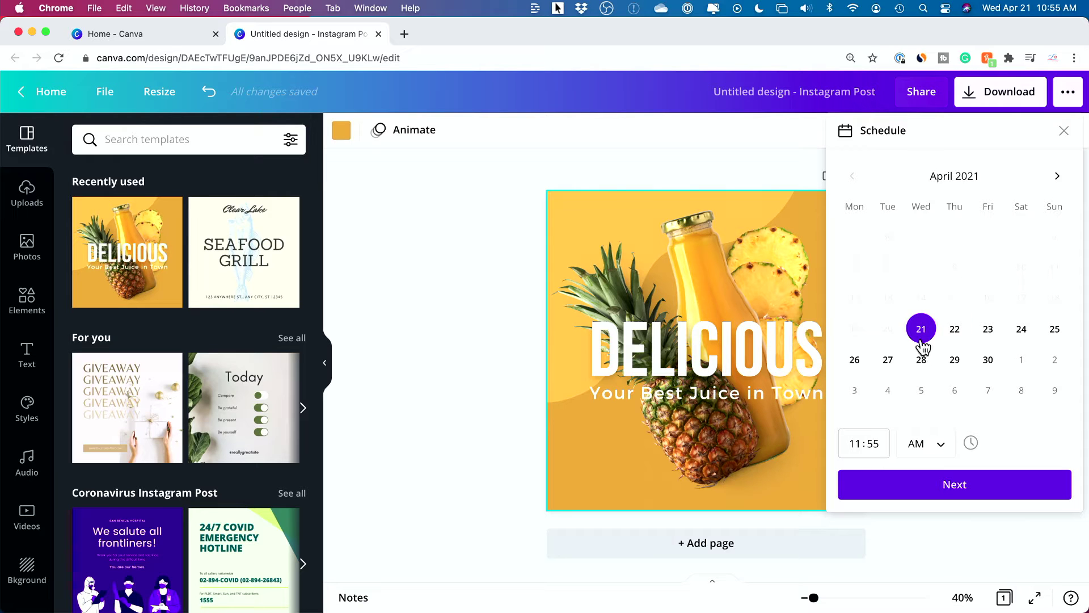
left_click(956, 335)
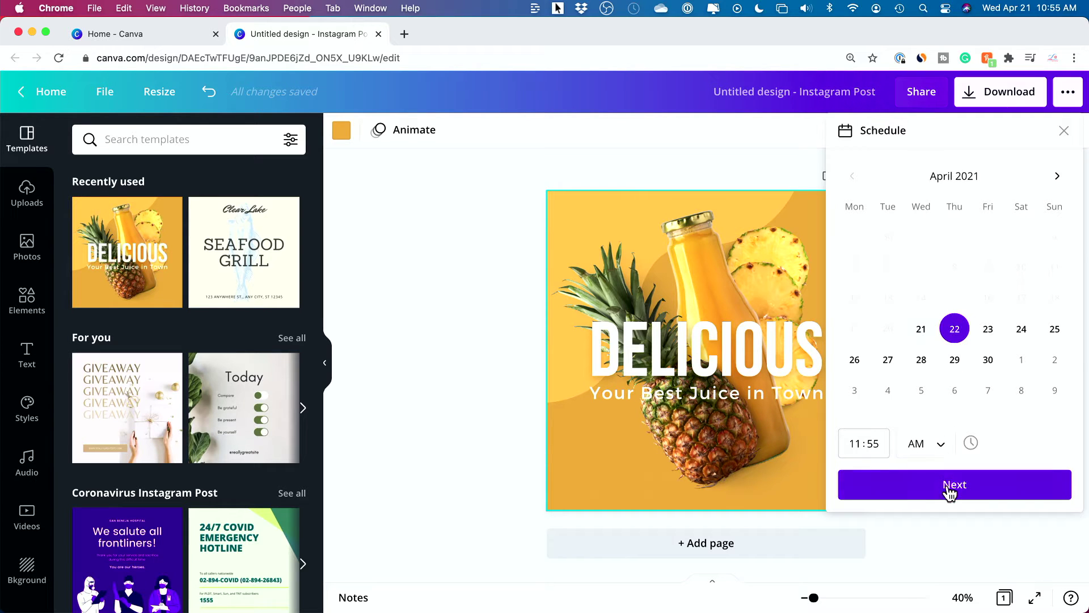
left_click(949, 485)
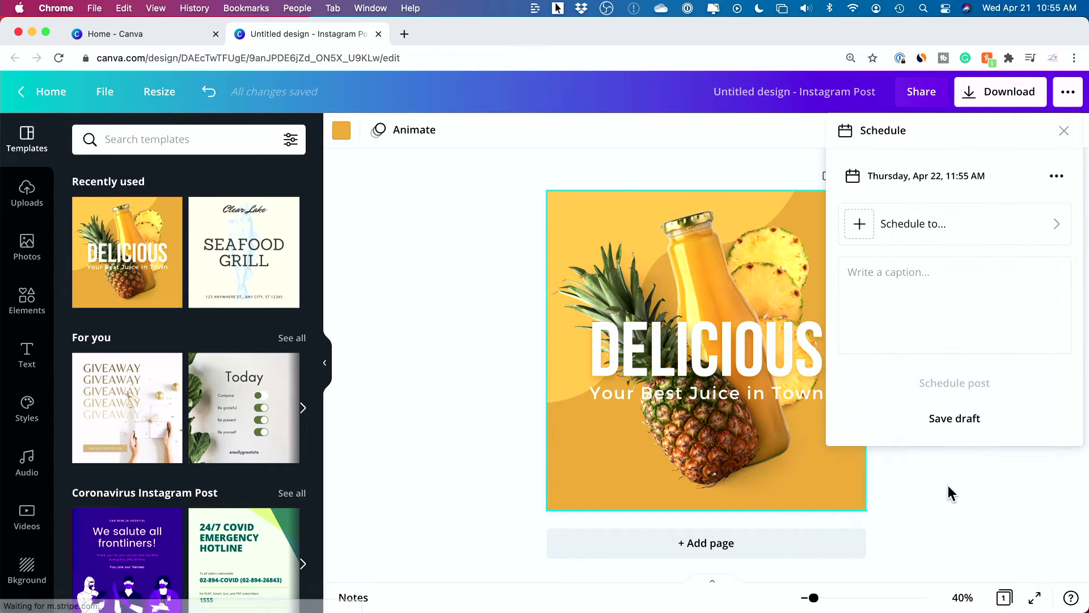
left_click(862, 234)
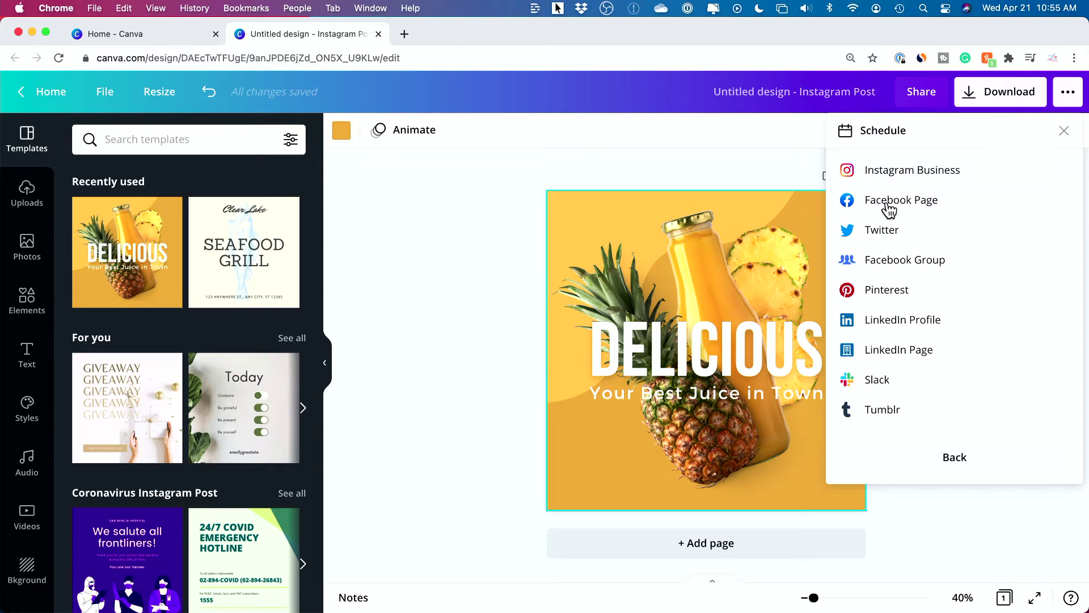
Pick Instagram Business as the platform and open the business-account setup help article
left_click(887, 182)
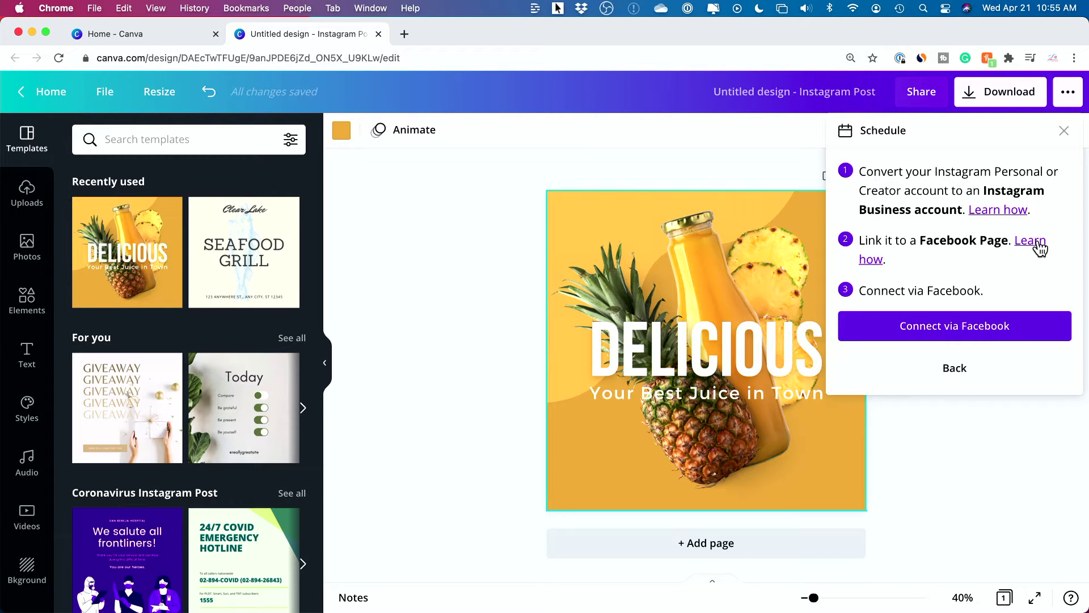
left_click(987, 209)
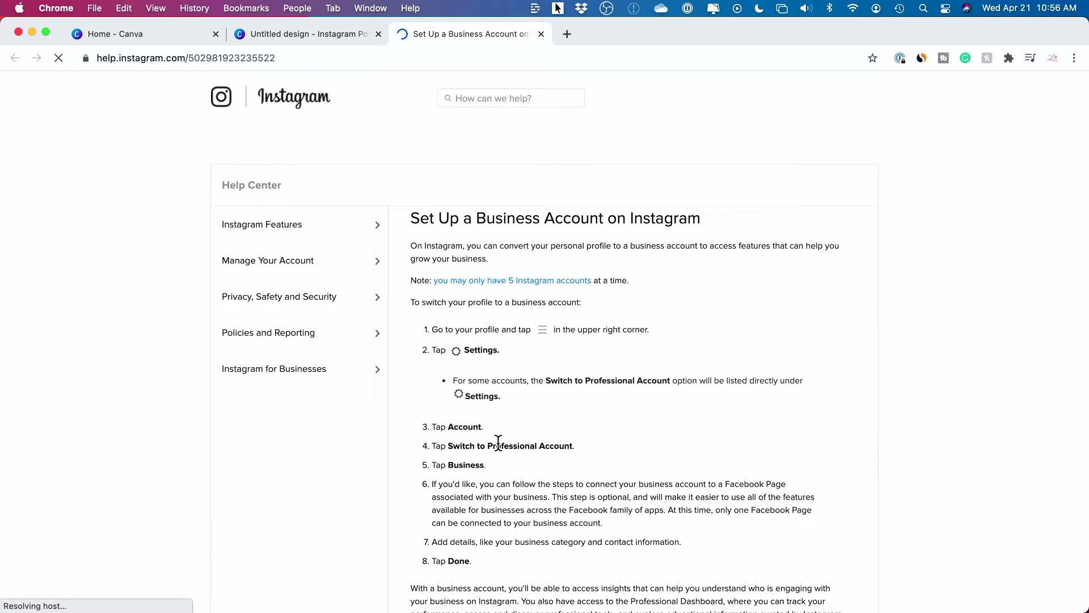
Return to the Untitled design Canva tab after reading the business-account help article
left_click(312, 32)
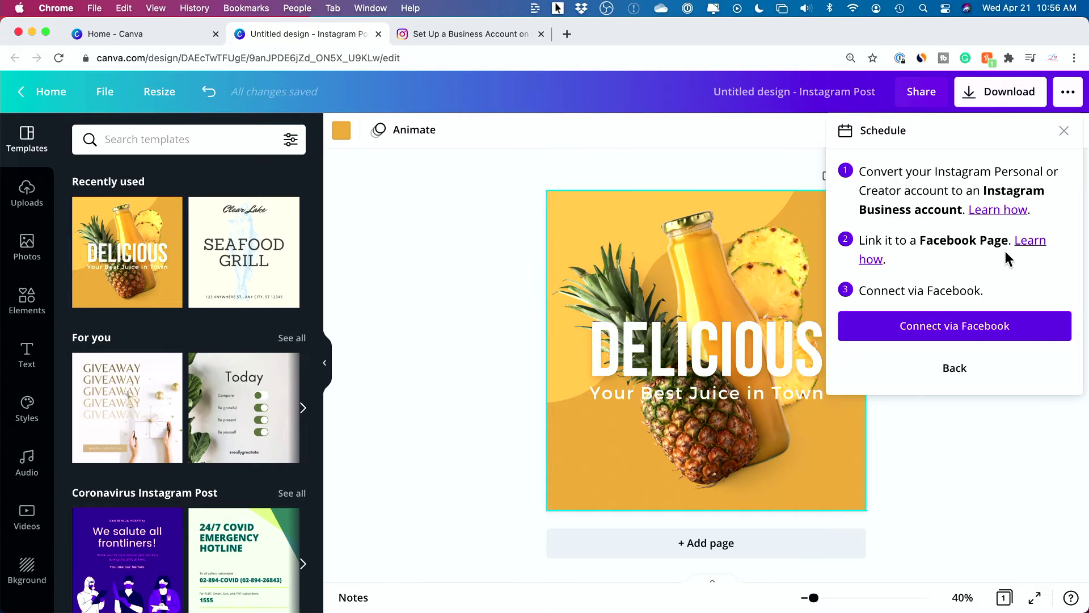
Connect Instagram via Facebook, grant the permissions, and select that account as destination
left_click(926, 327)
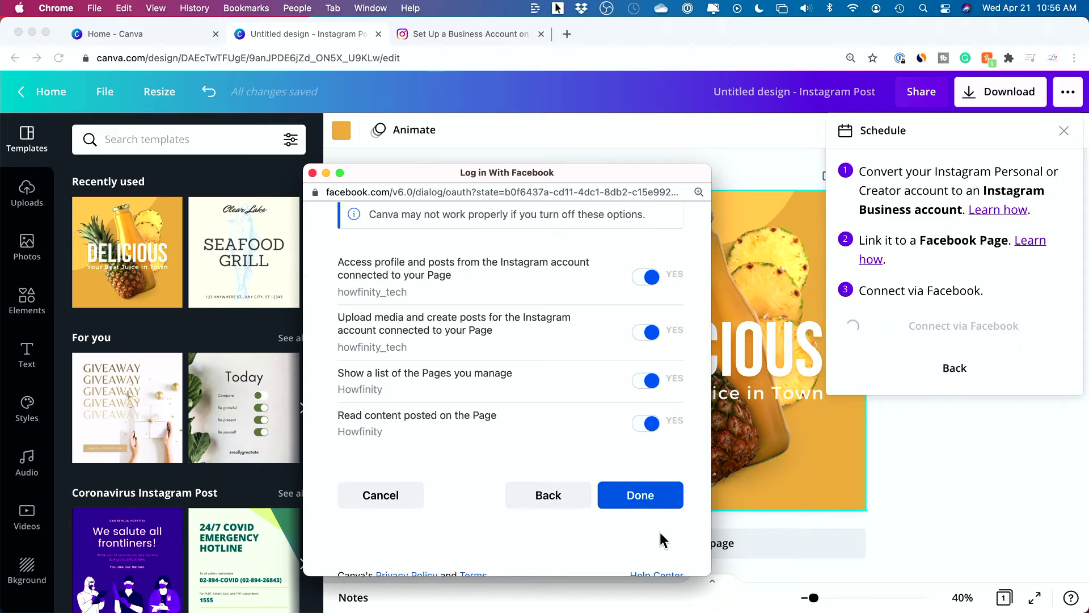
left_click(653, 499)
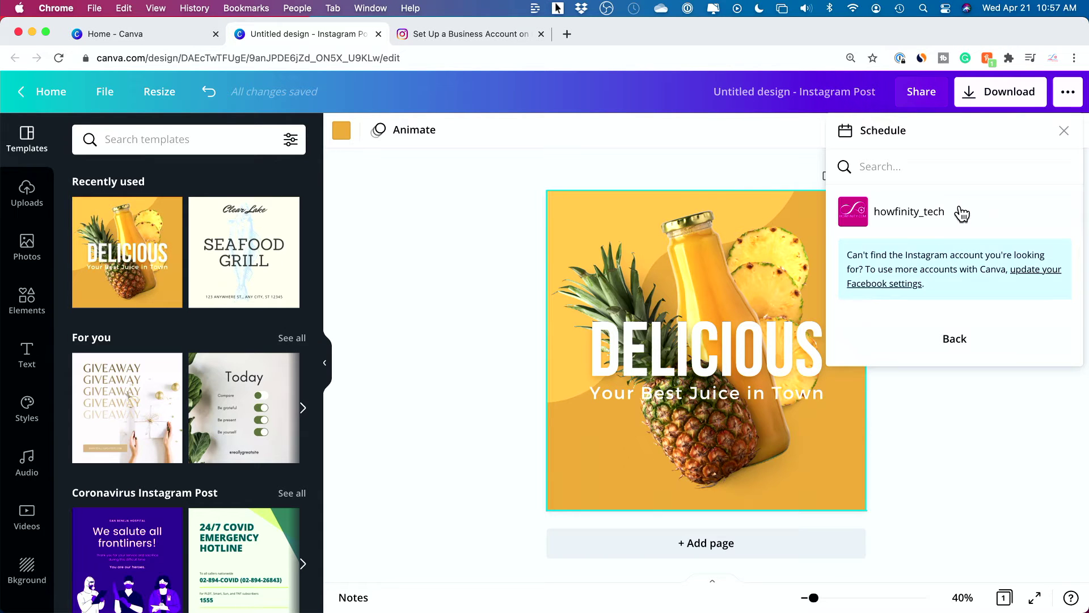
left_click(899, 214)
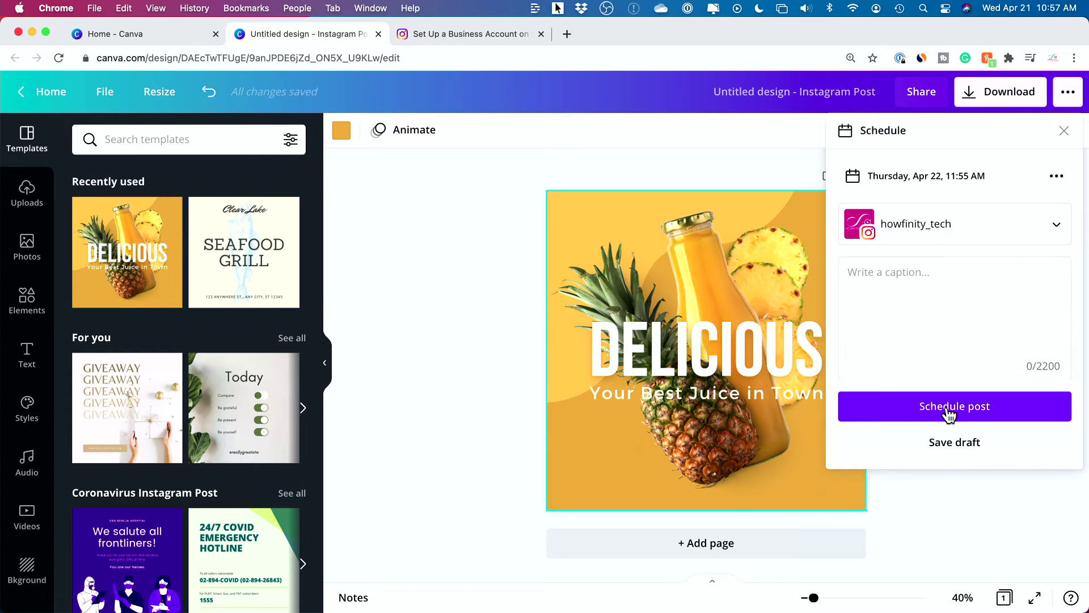
Schedule the post to howfinity_tech and view it on April 22 in Content Planner
left_click(948, 409)
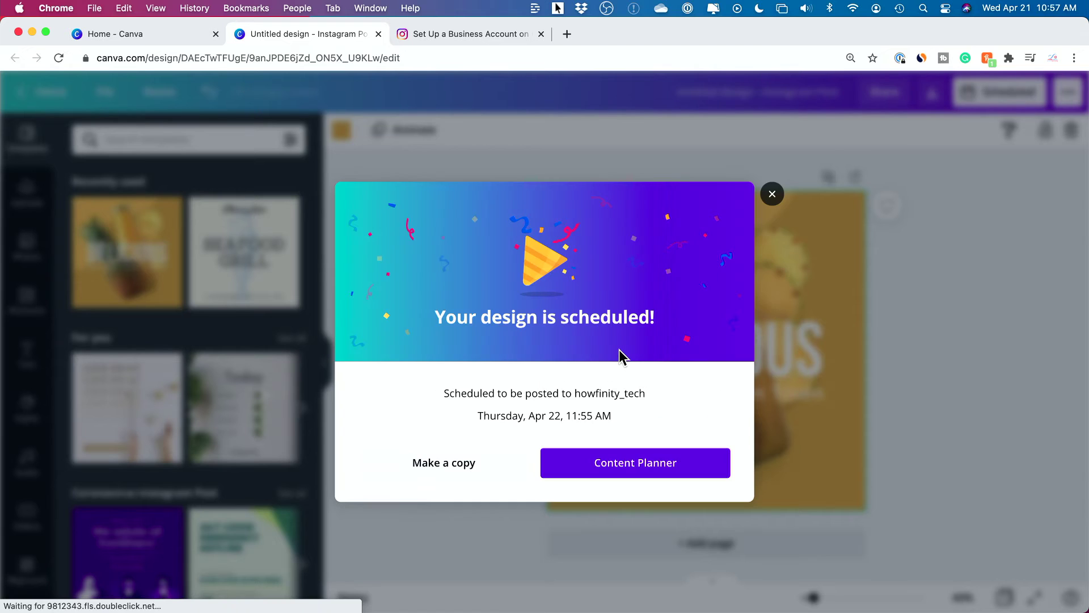
left_click(604, 461)
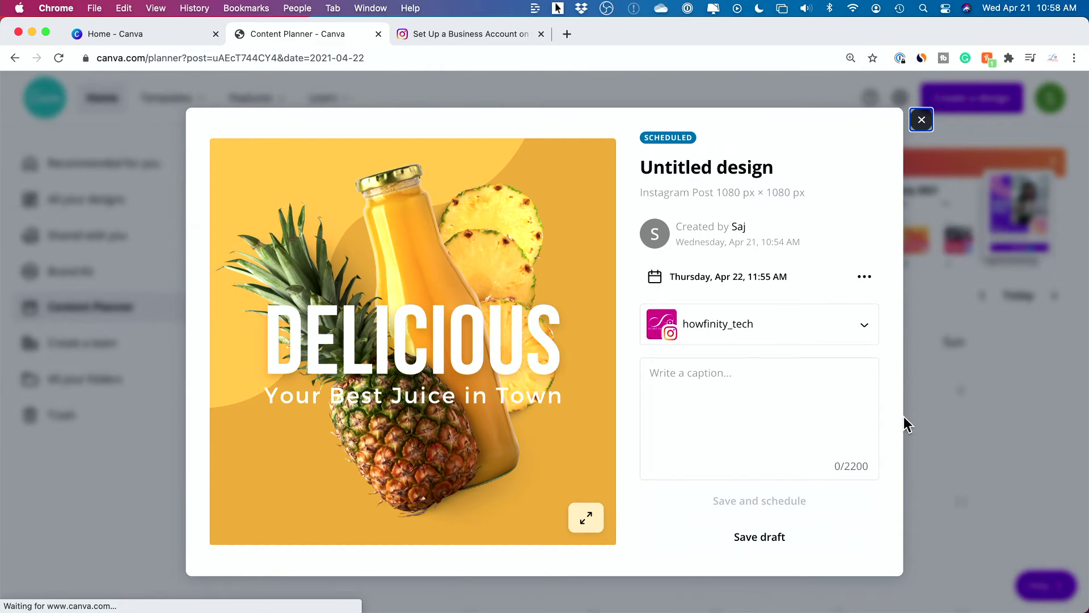
left_click(921, 126)
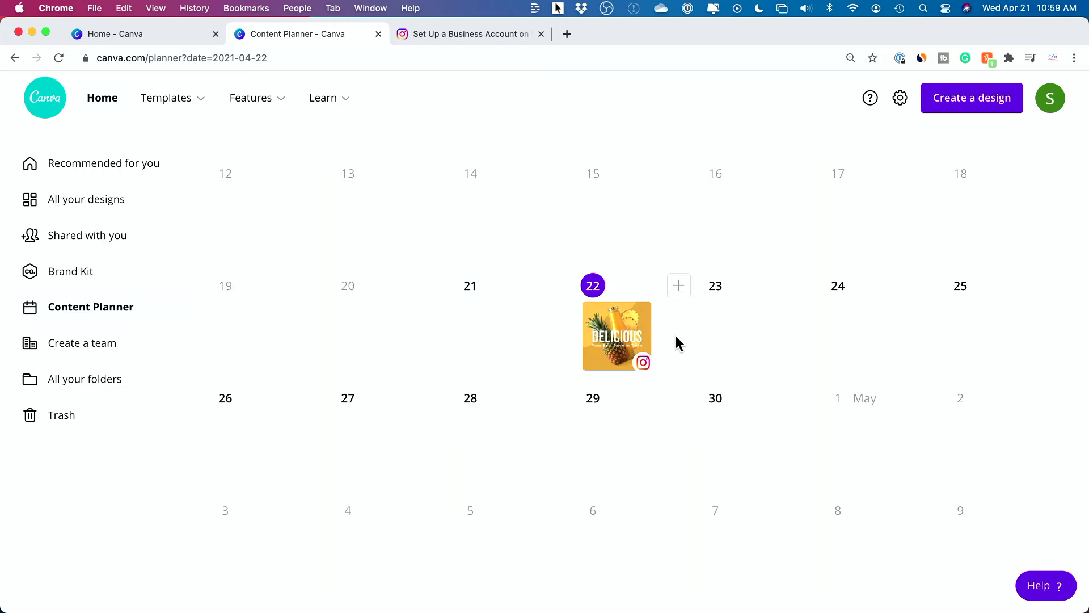
Add a LOVE Valentine's post on the 22nd, destined for the howfinity_tech Instagram account
left_click(681, 288)
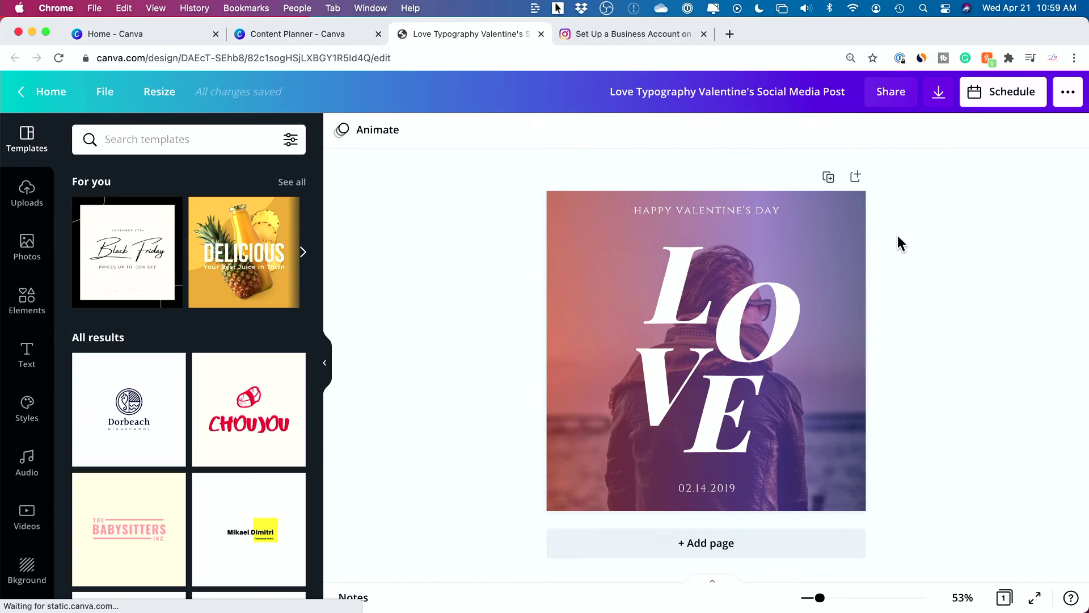
left_click(997, 99)
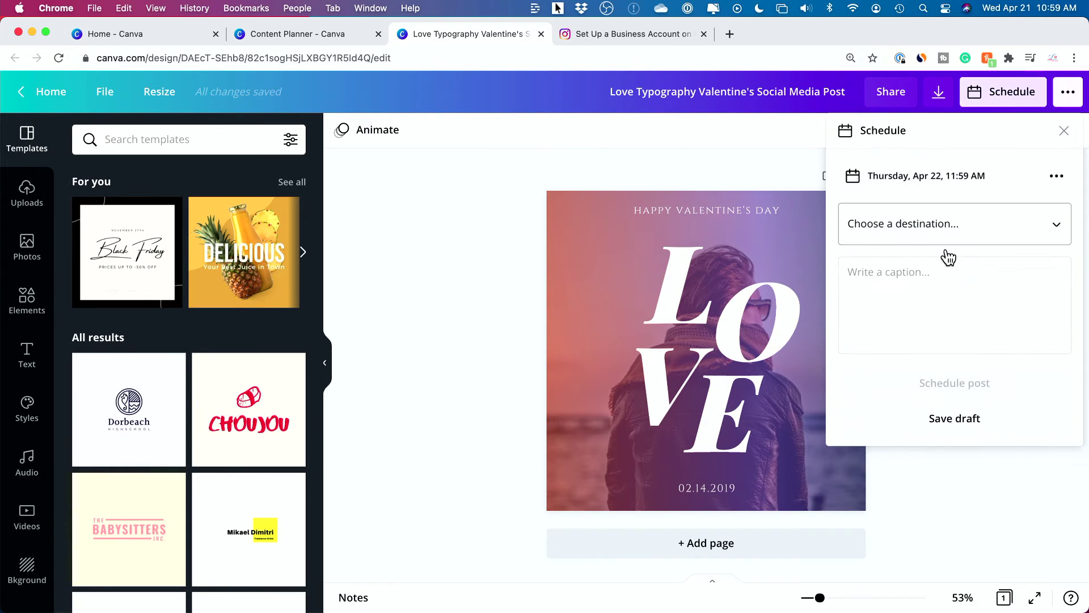
left_click(903, 232)
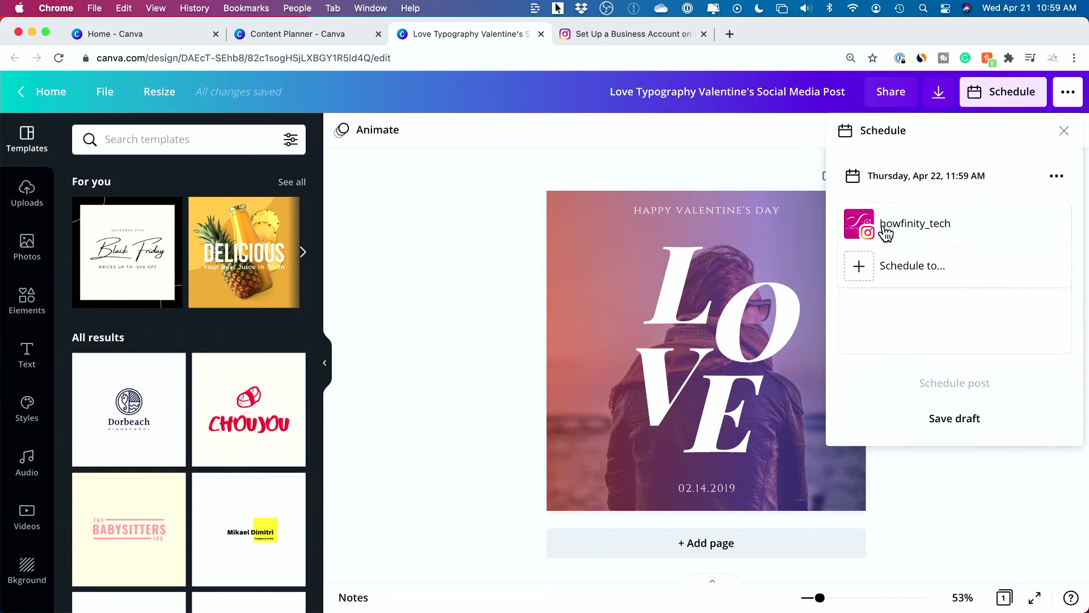
left_click(922, 229)
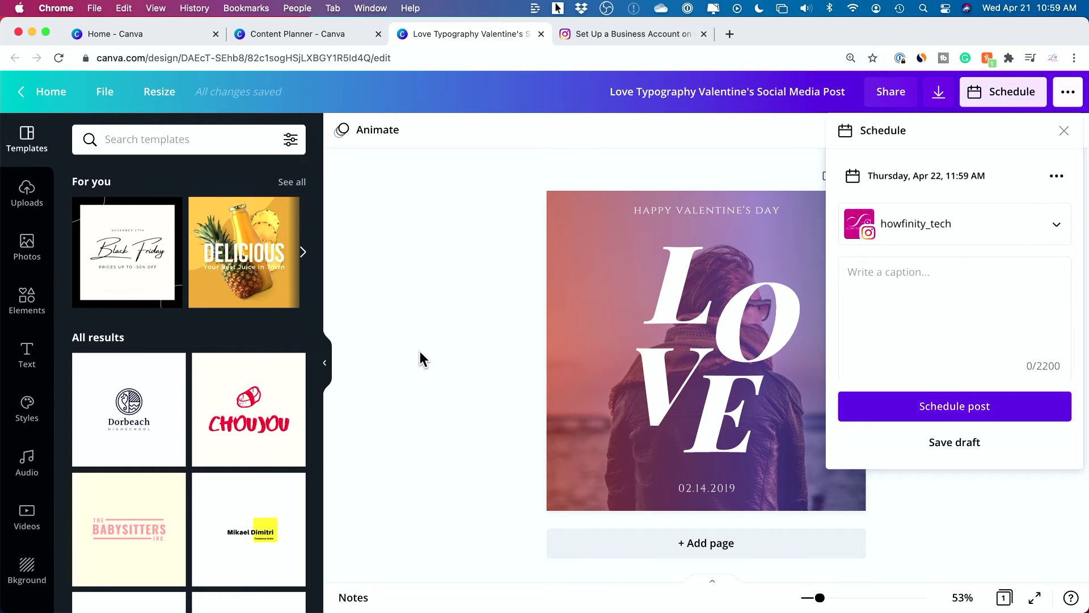
Go back to the Content Planner and scroll to the DELICIOUS post on April 22
left_click(48, 93)
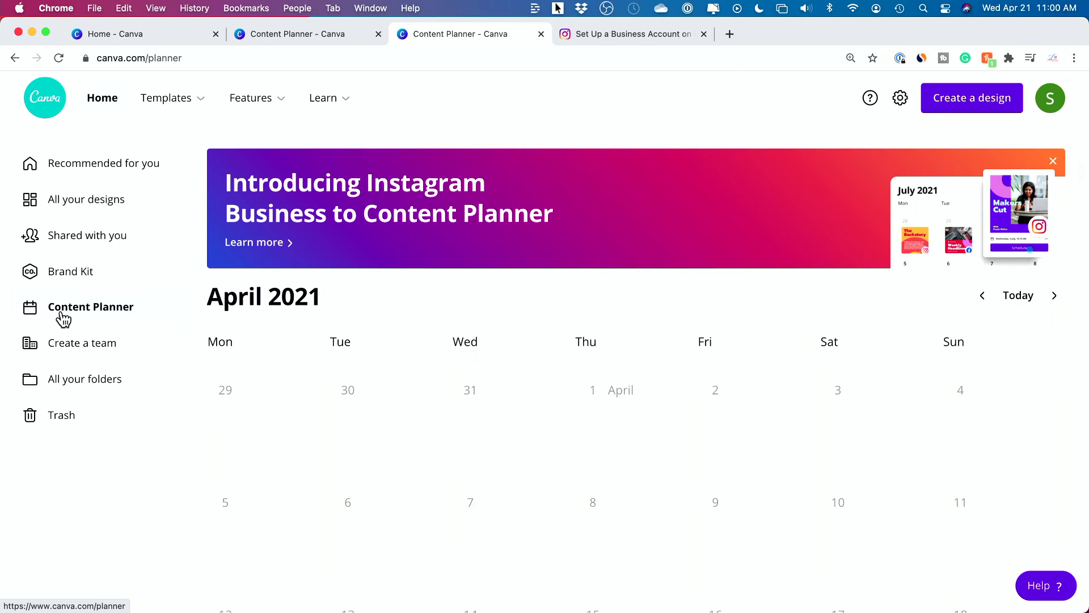
scroll(367, 344, "down", 7)
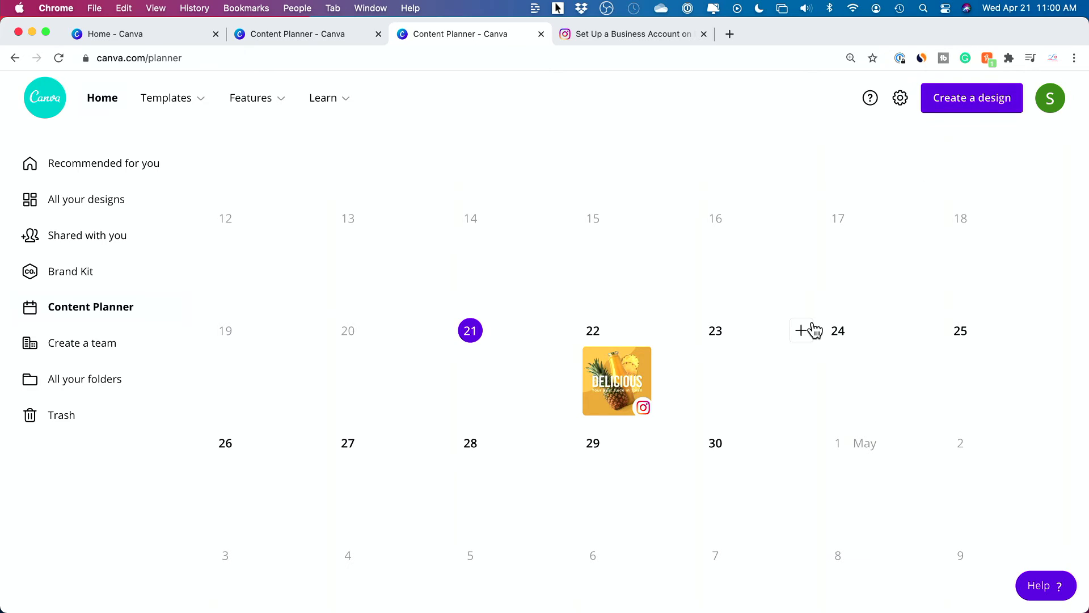
scroll(814, 329, "up", 2)
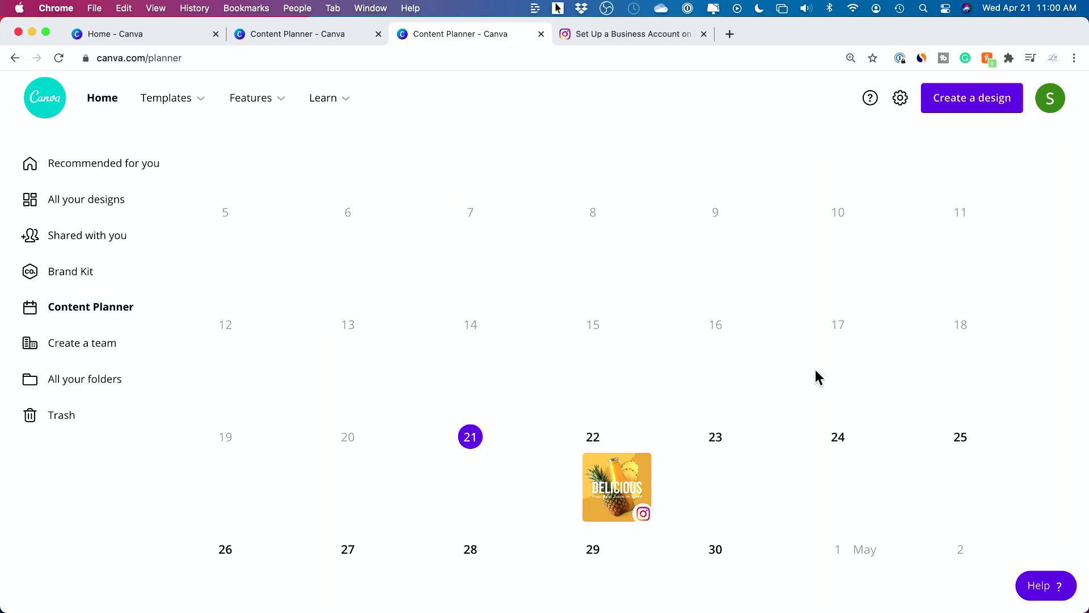
mouse_move(617, 380)
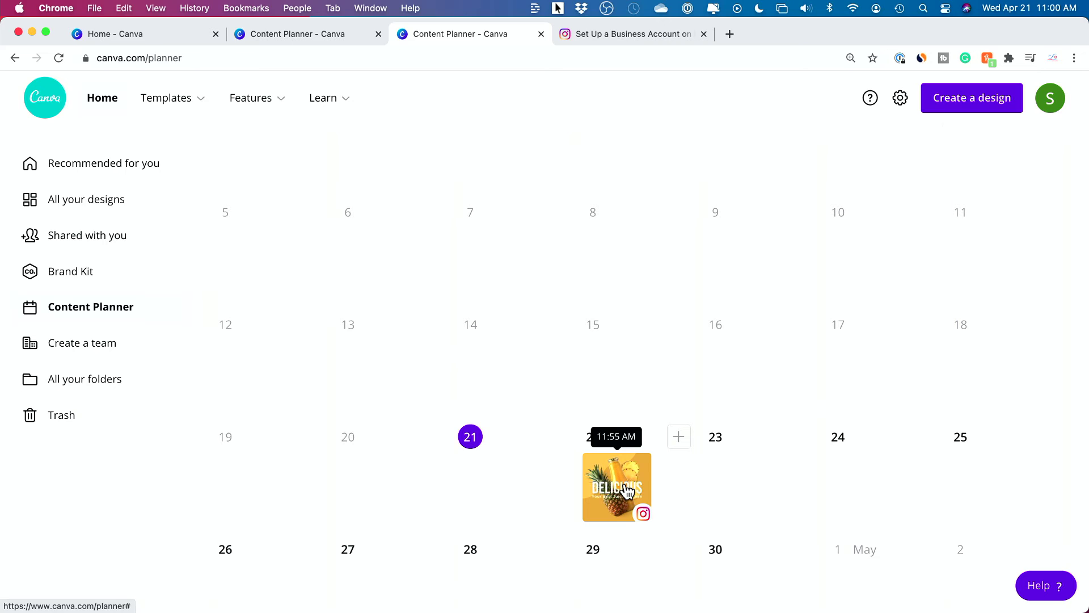
scroll(743, 485, "down", 1)
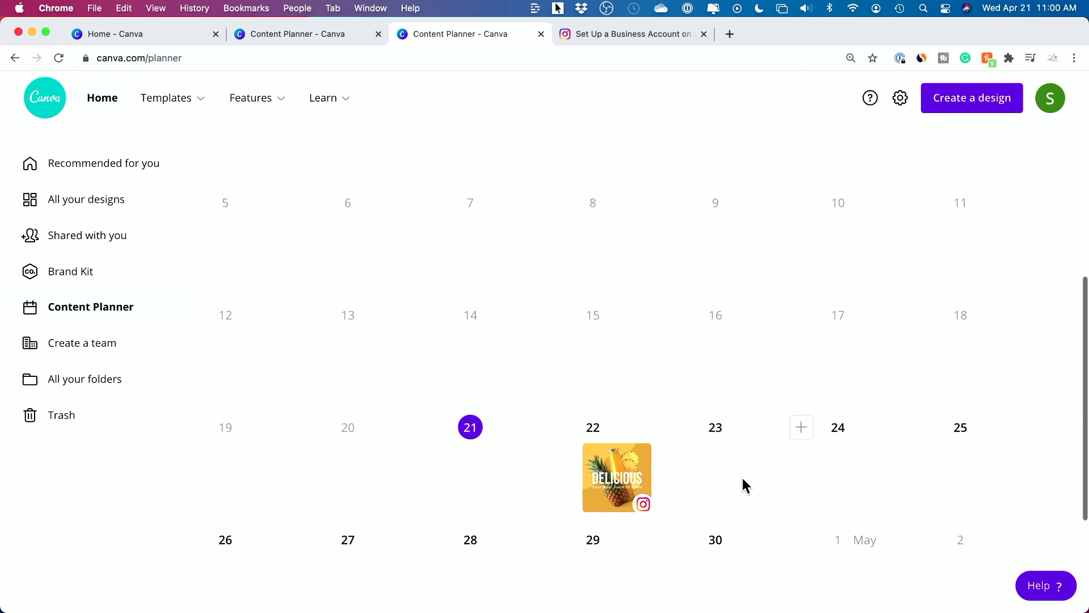
scroll(741, 478, "down", 1)
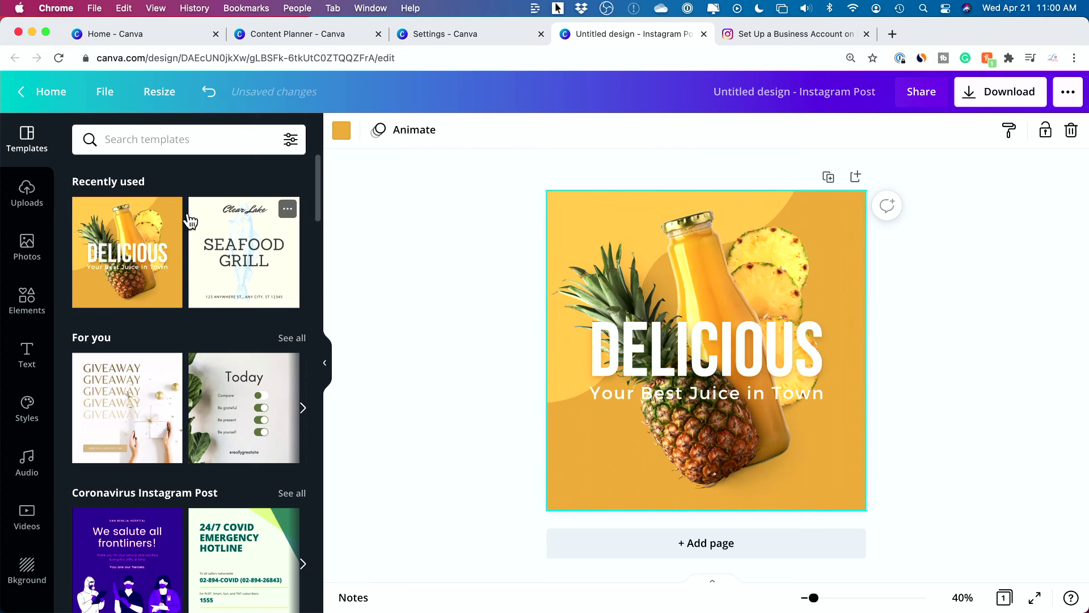
Resize the DELICIOUS design into an Instagram Story copy at 1080 × 1920 px
left_click(154, 102)
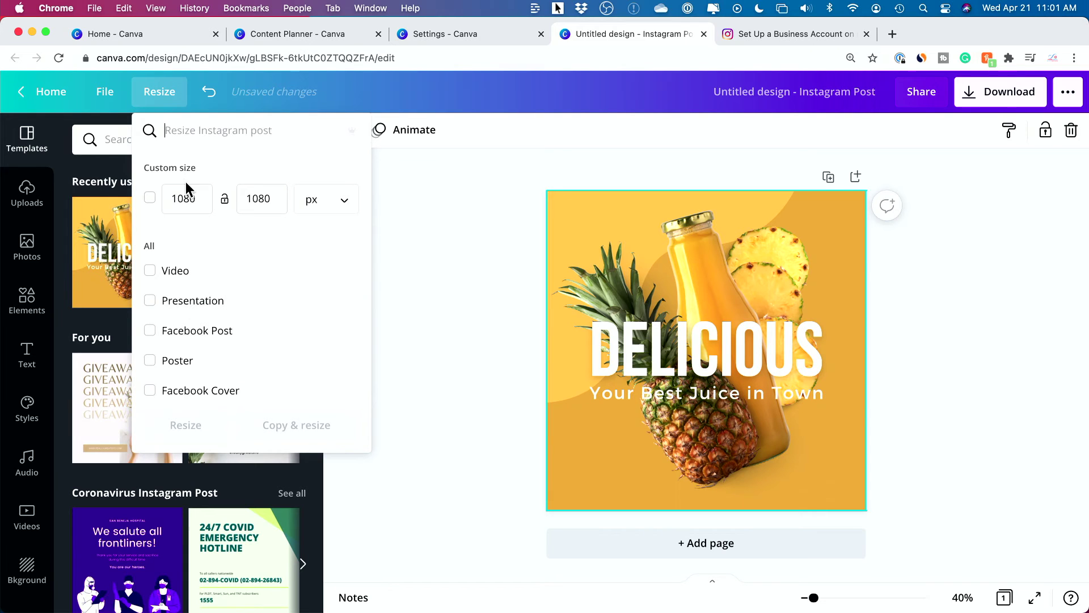
scroll(204, 237, "down", 3)
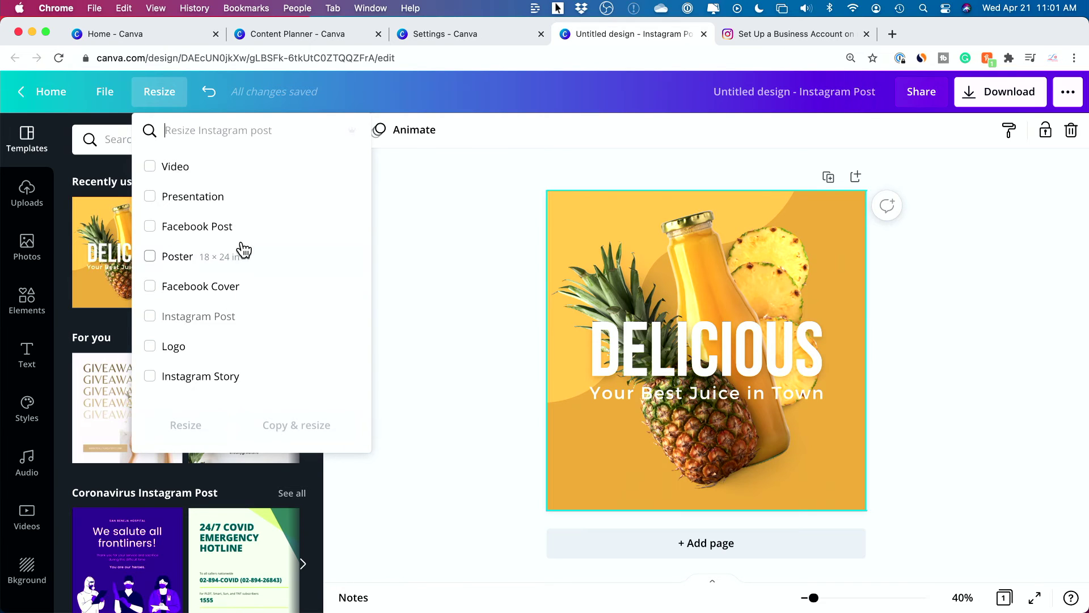
scroll(241, 284, "down", 3)
scroll(241, 296, "down", 2)
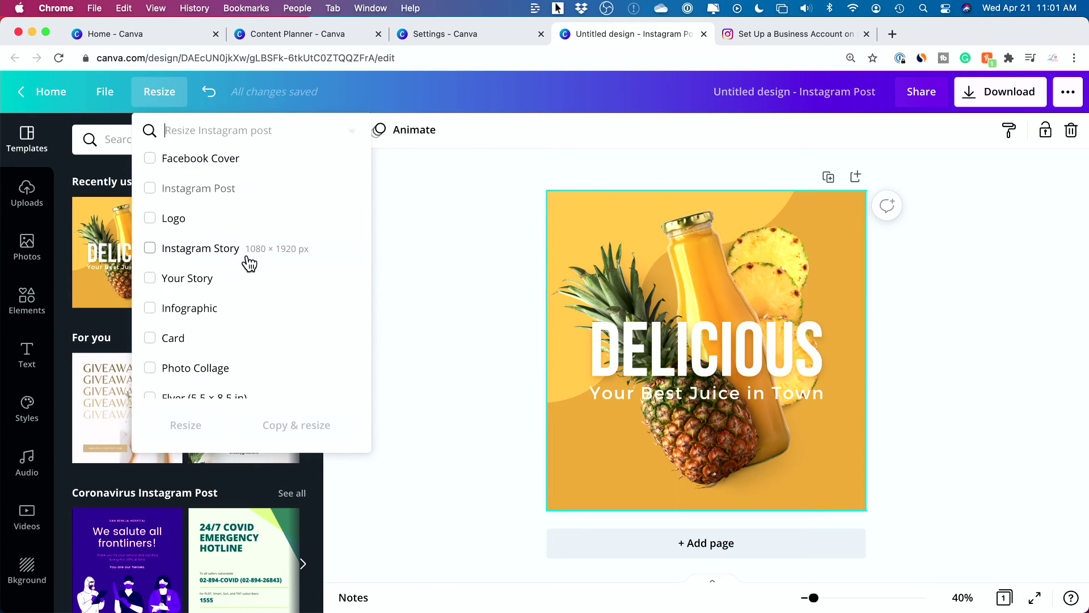
scroll(247, 262, "down", 5)
scroll(246, 263, "up", 2)
scroll(227, 258, "up", 1)
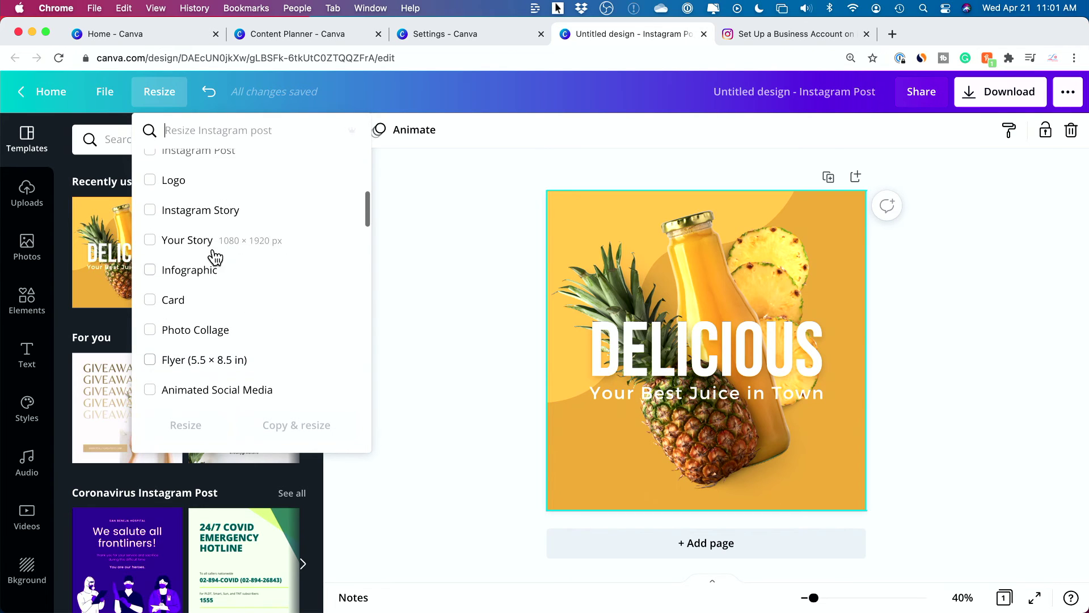
left_click(150, 212)
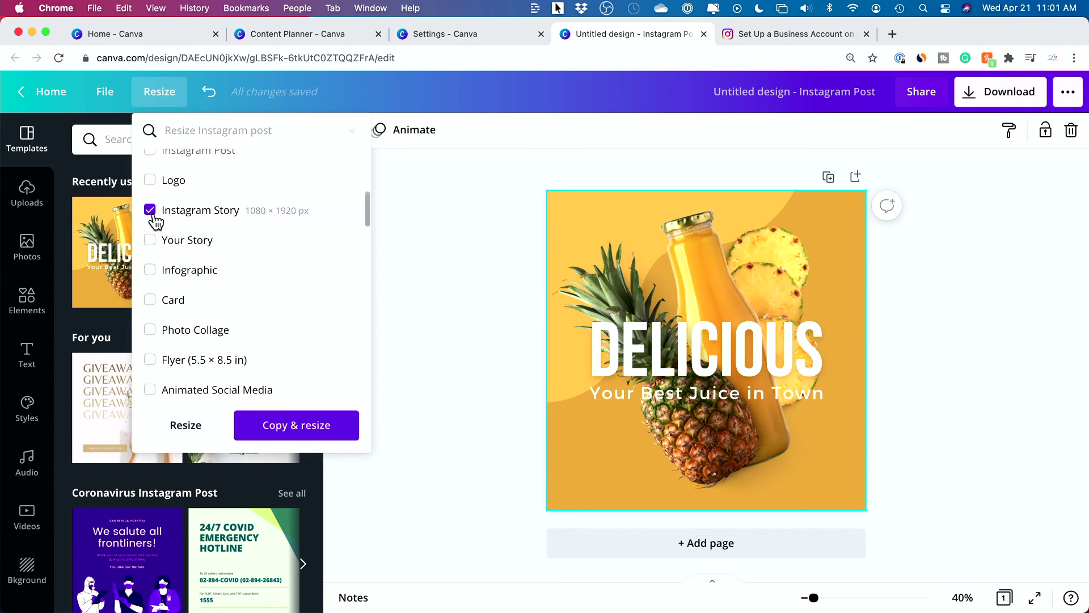
left_click(281, 426)
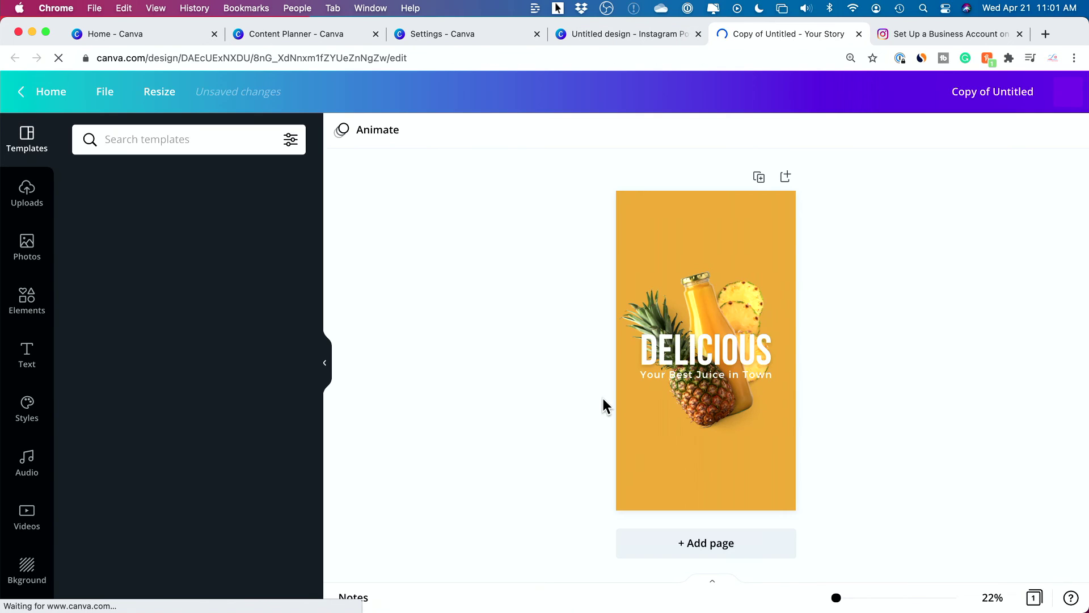